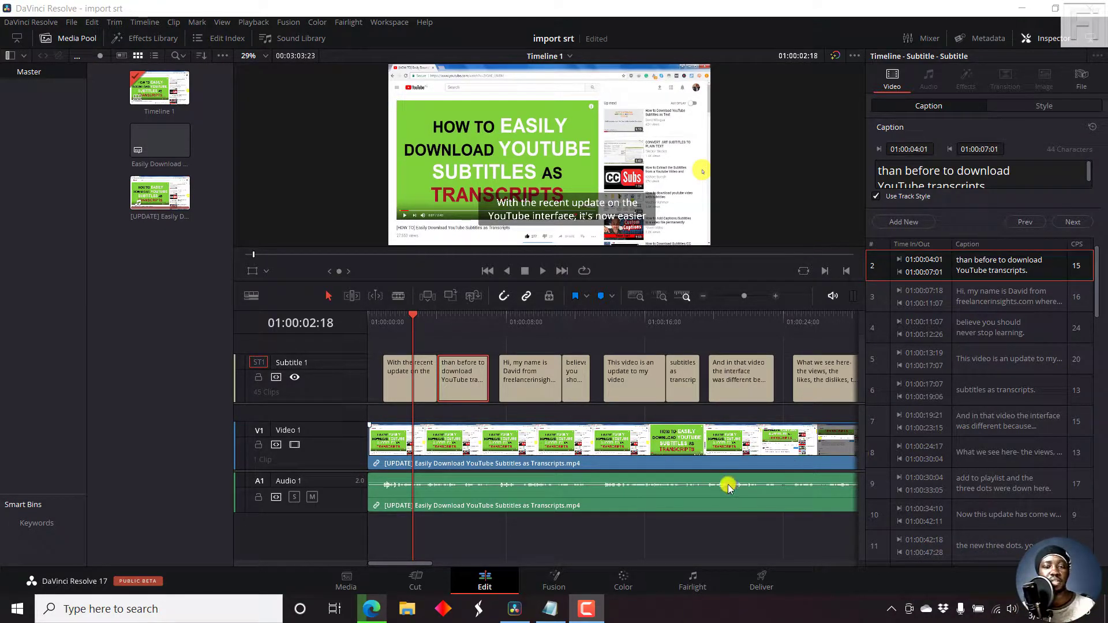
Step: Read the Higher Aspect Media reply in YouTube Studio, then minimize the browser to return to Resolve
left_click(368, 607)
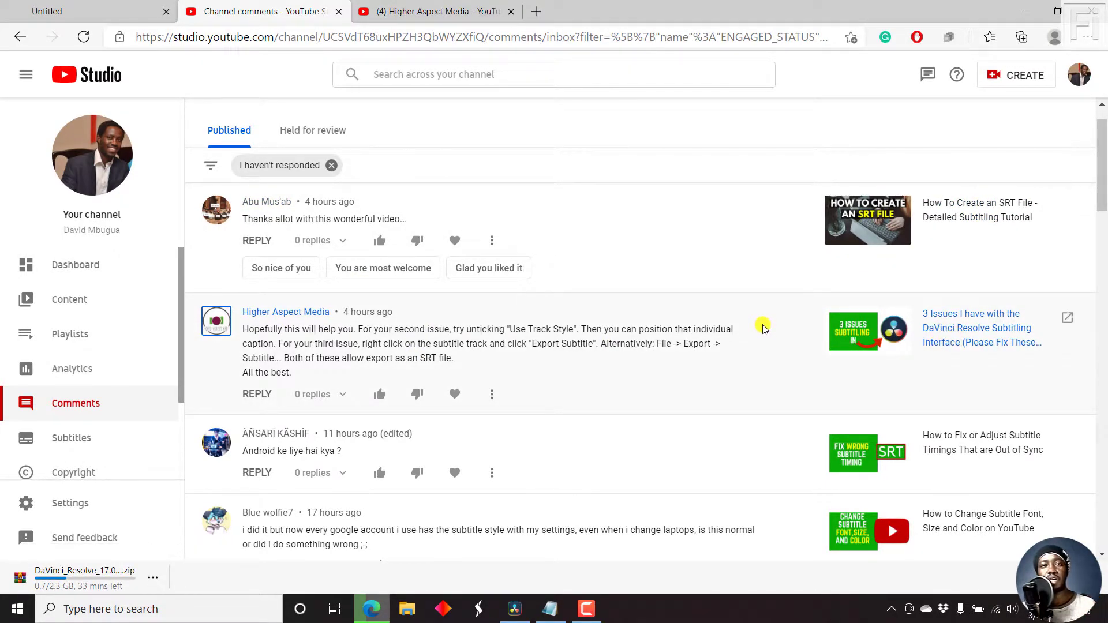
left_click(1026, 10)
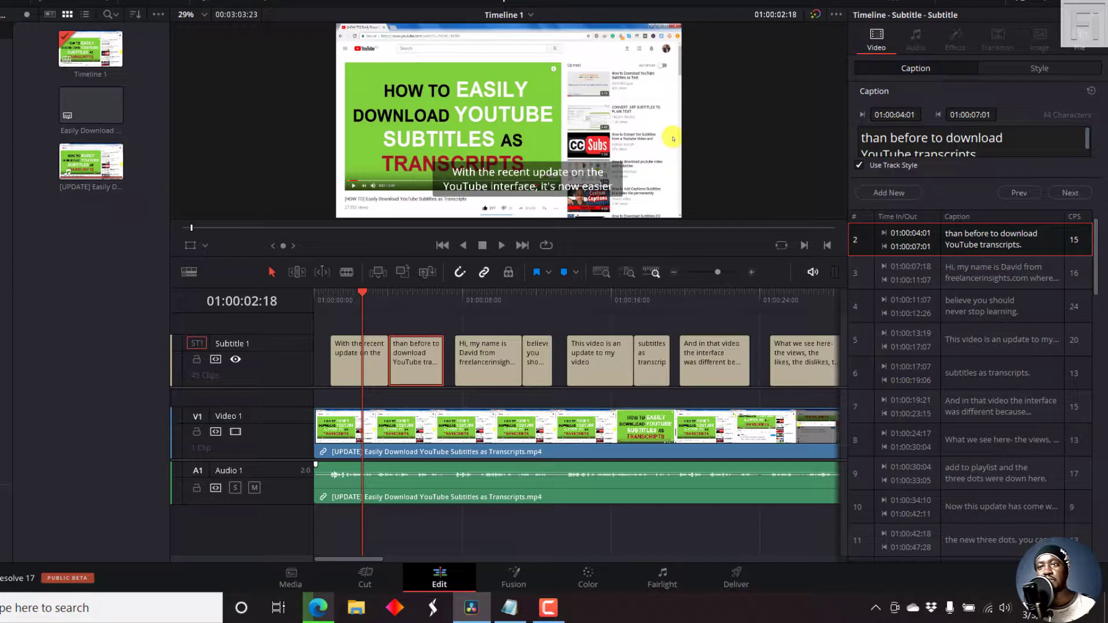
Step: Step through the first three subtitle blocks on Subtitle 1, moving the playhead with them
left_click(1047, 1)
left_click(1048, 2)
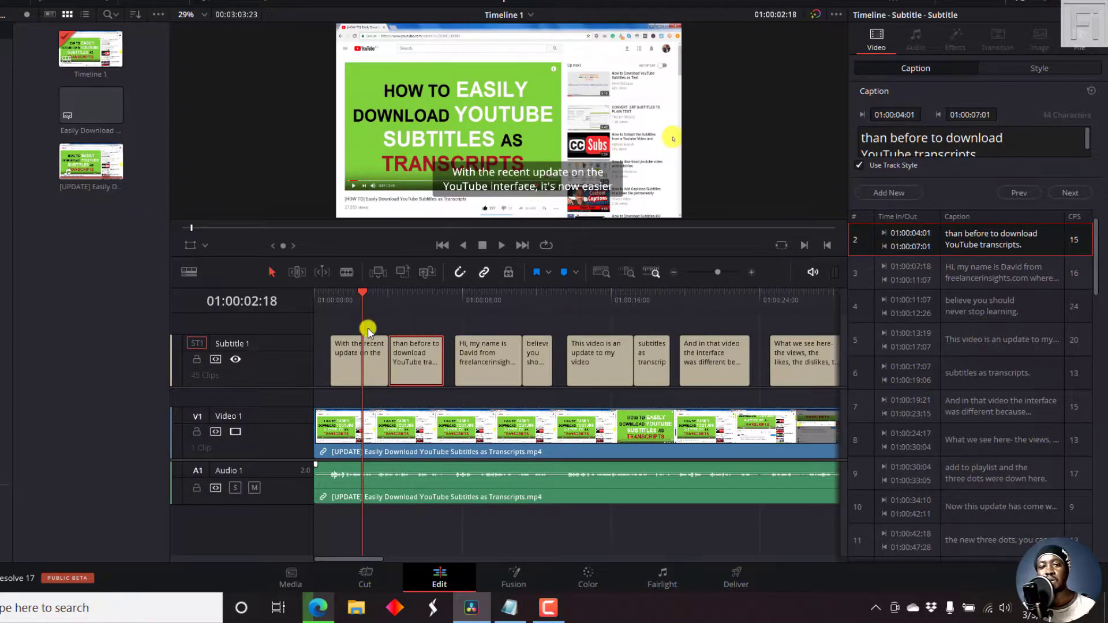
left_click(357, 365)
left_click(416, 296)
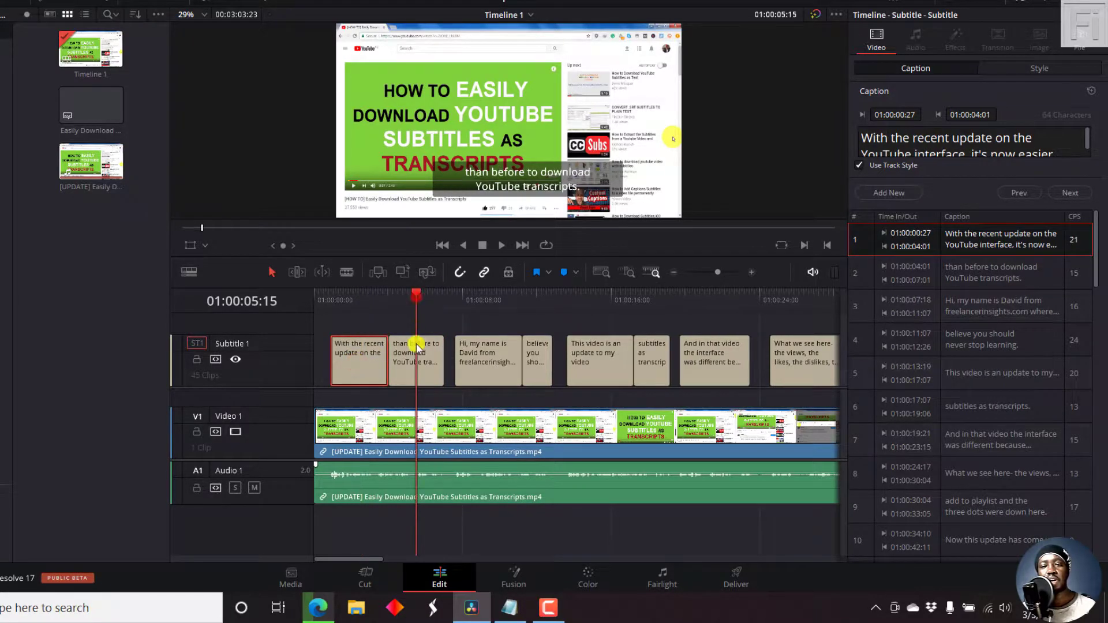
left_click(413, 359)
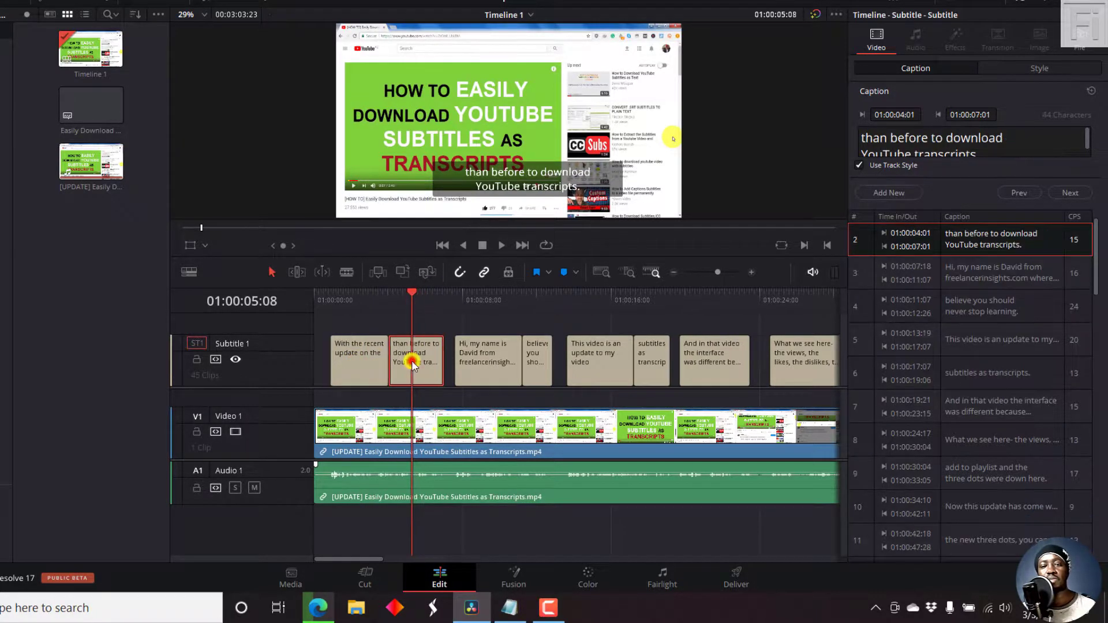
left_click(477, 297)
left_click(492, 353)
Step: Scrub to 01:00:12:00 and select the 'believe you should never stop learning.' subtitle
left_click(543, 291)
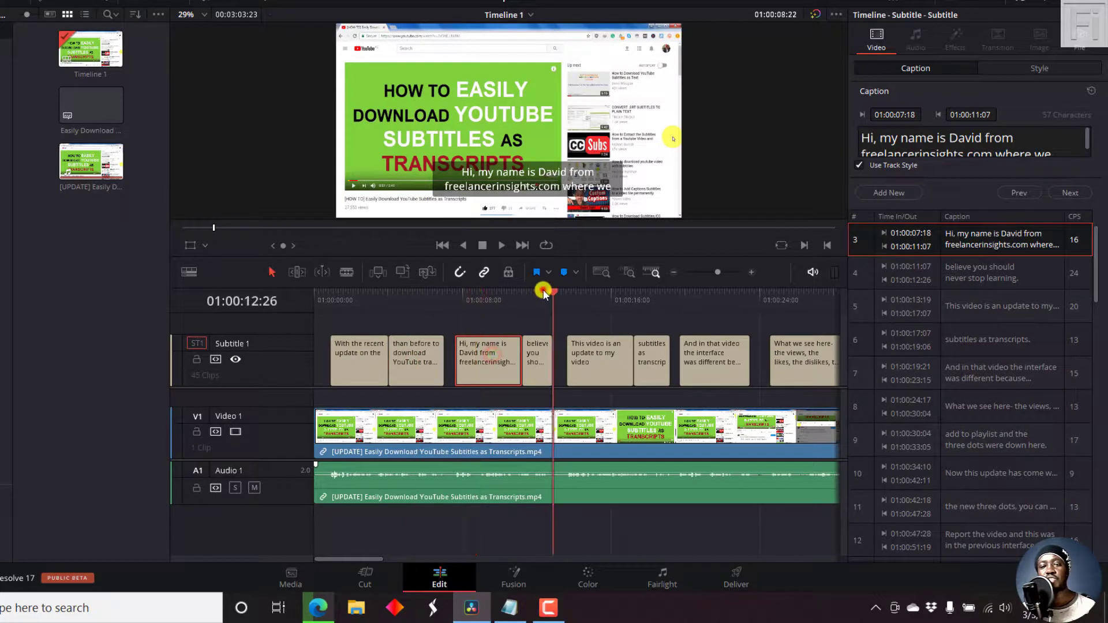
left_click_drag(544, 291, 534, 346)
left_click(537, 349)
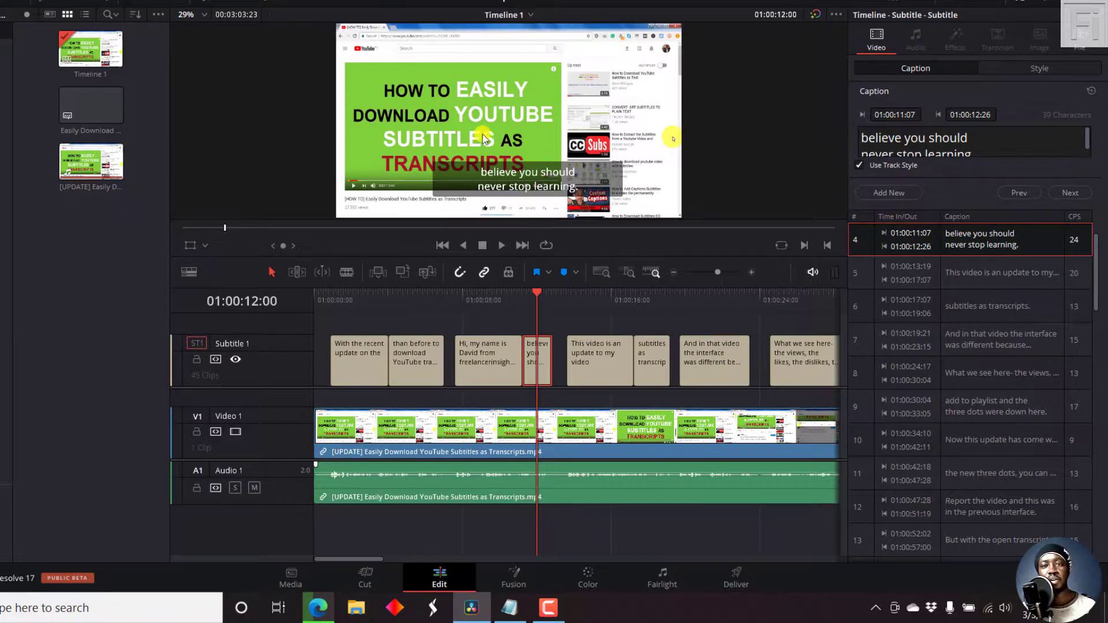
left_click(488, 364)
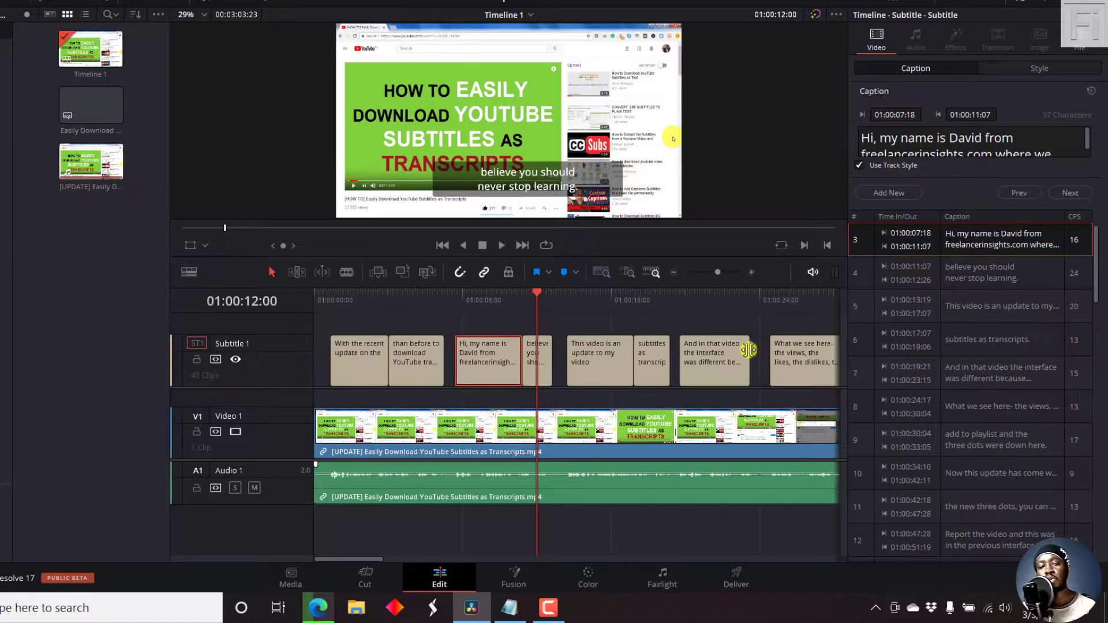
left_click(539, 355)
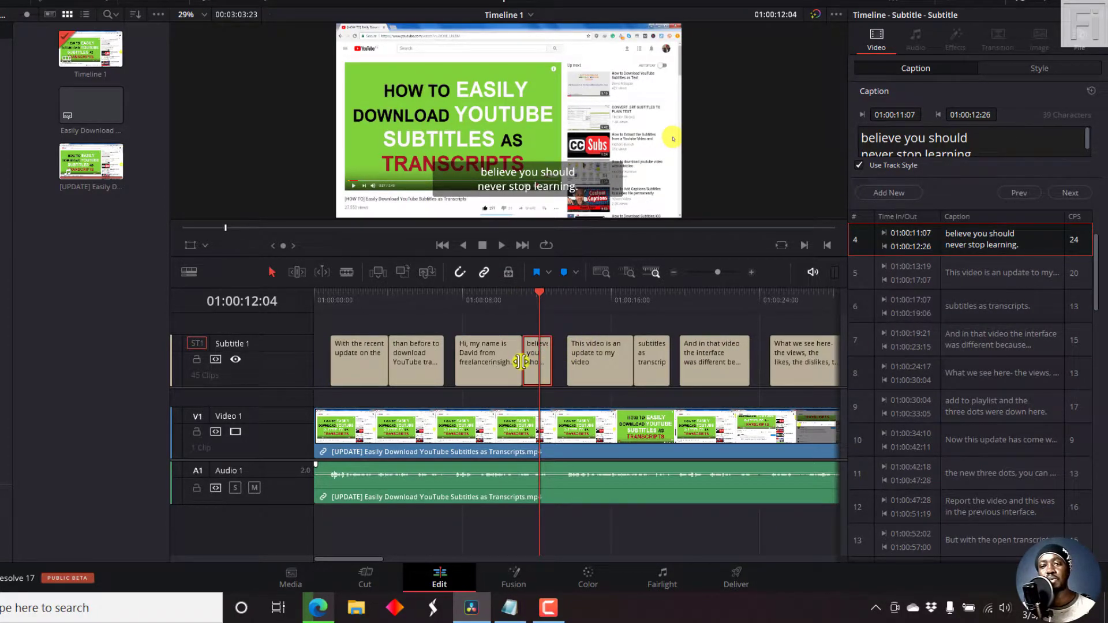
Step: Untick Use Track Style for this caption, leaving the font face unchanged
left_click(858, 167)
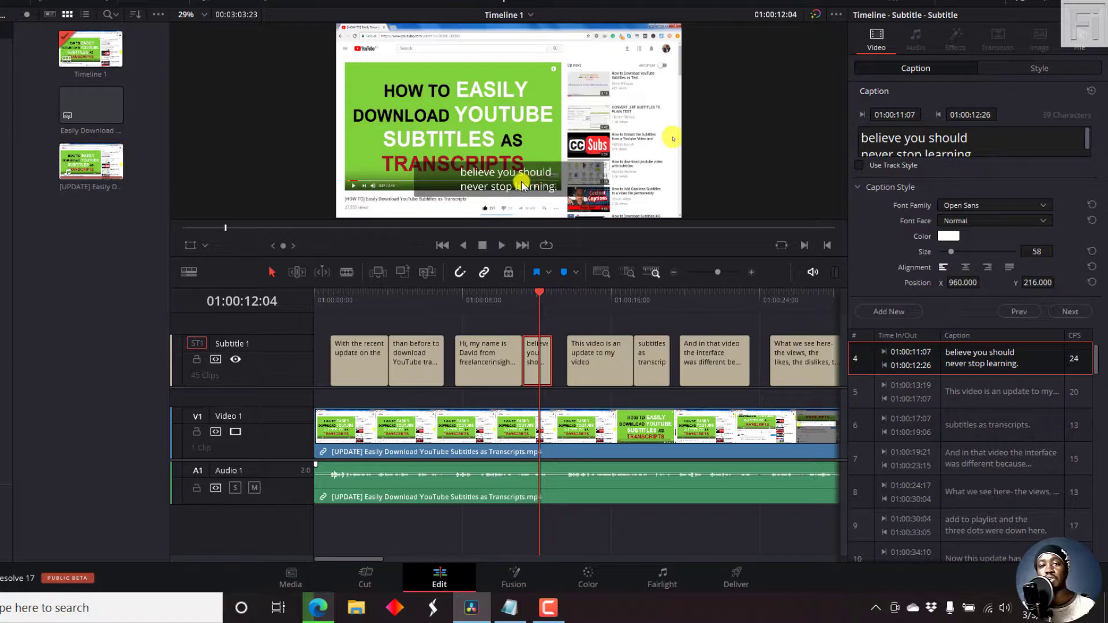
left_click(947, 222)
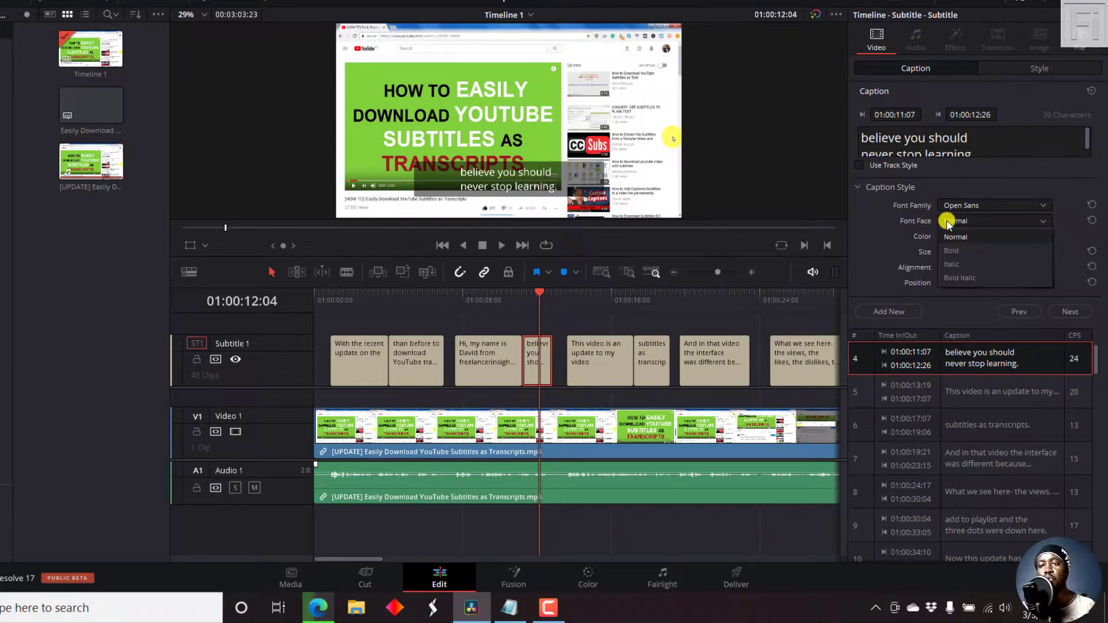
left_click(888, 234)
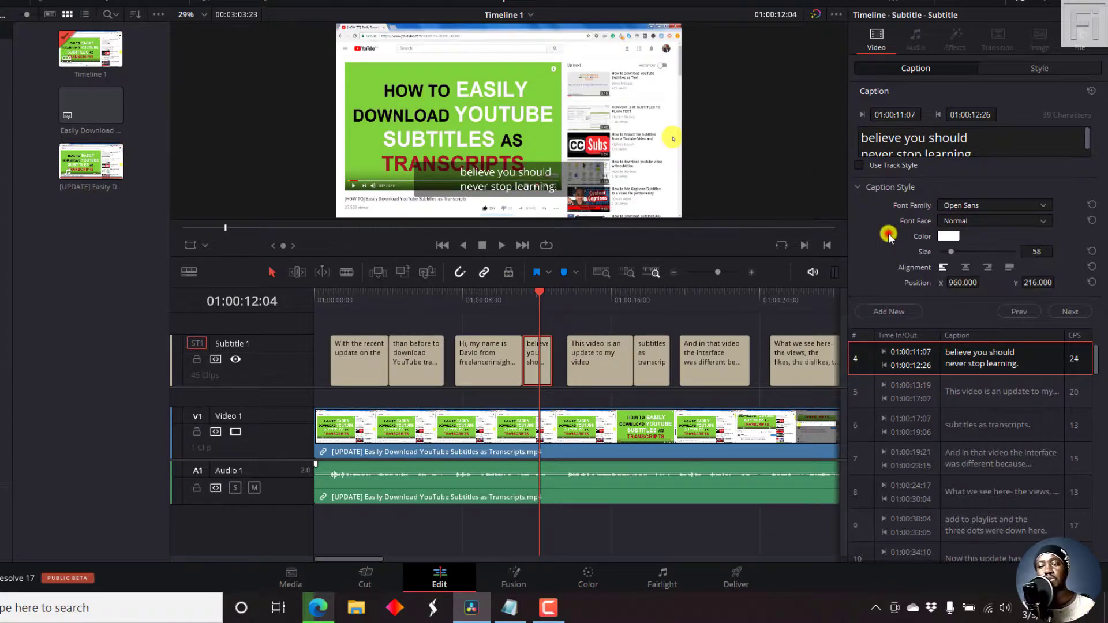
Step: Set the caption text colour to yellow, HTML #ffff00
left_click(955, 236)
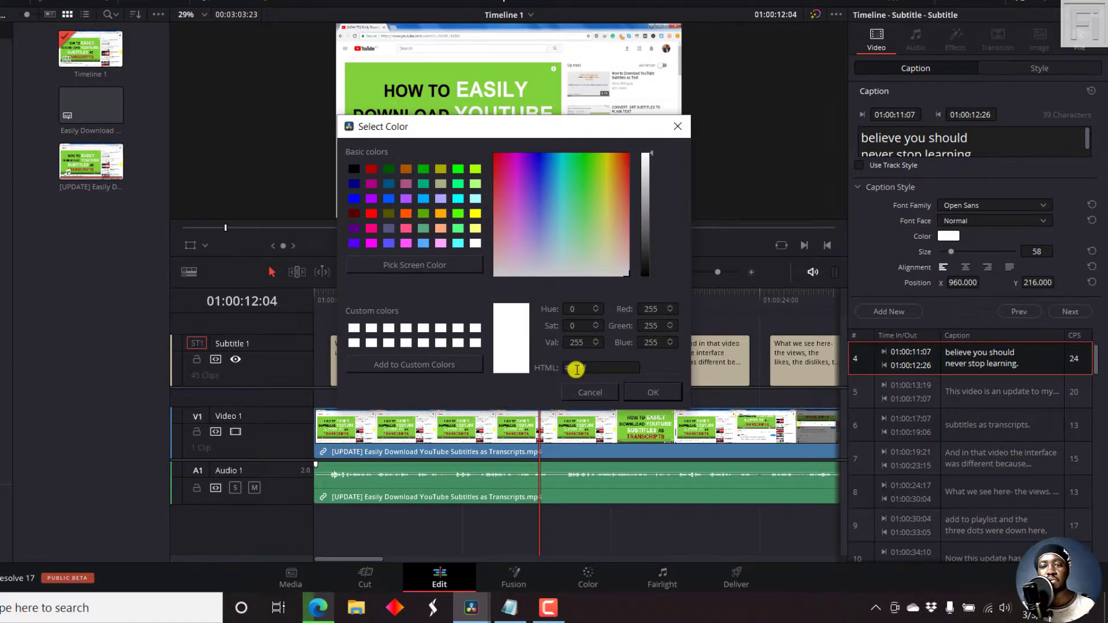
left_click(591, 368)
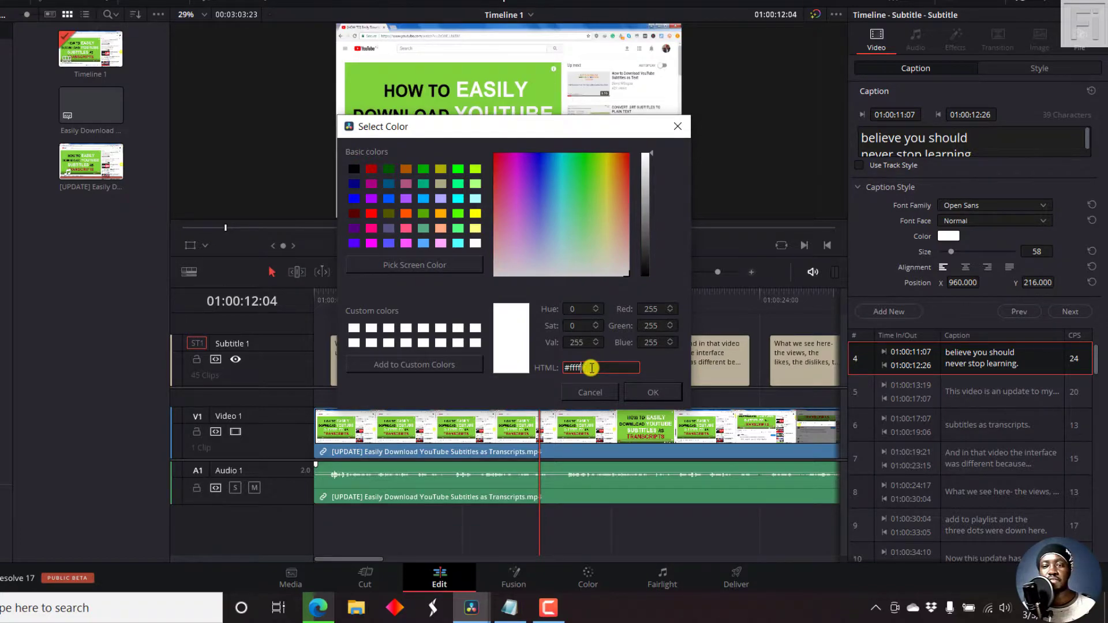
type("00")
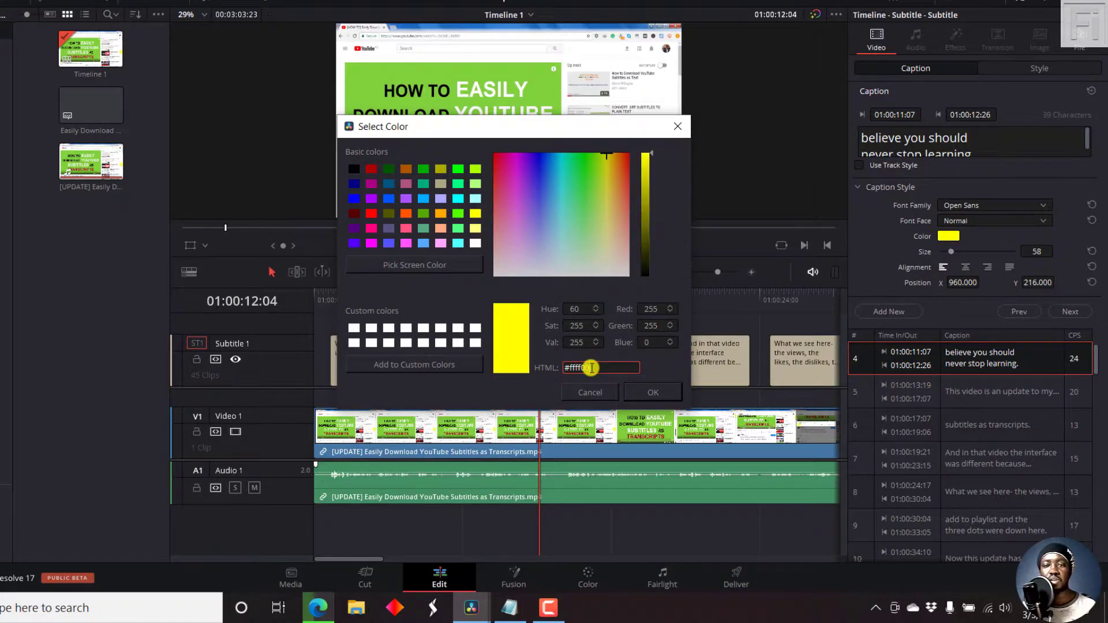
left_click(659, 393)
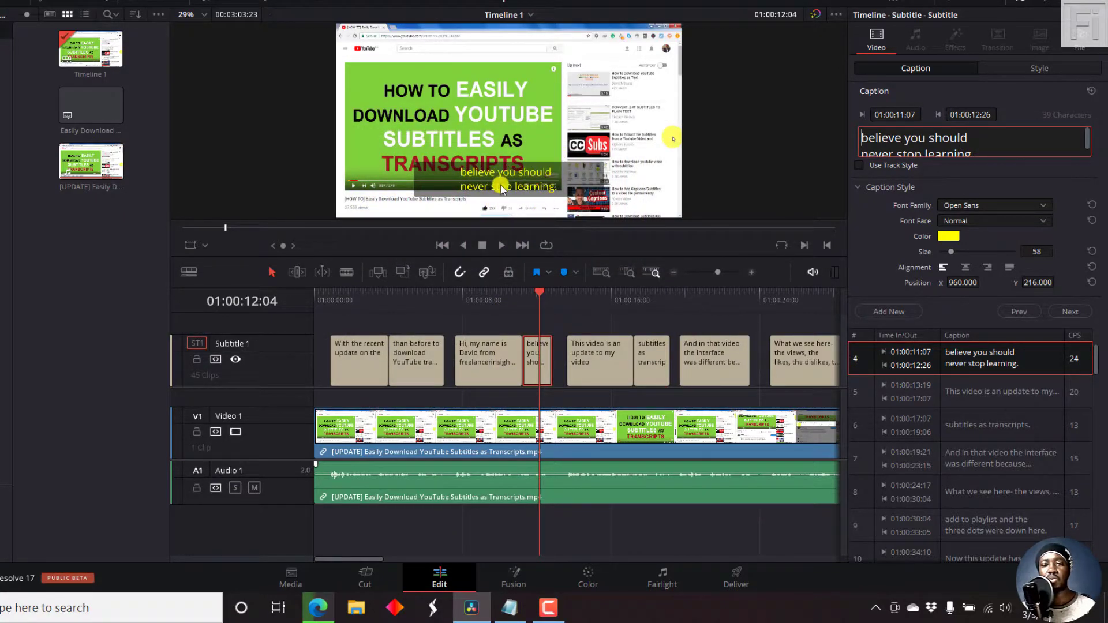
left_click(486, 299)
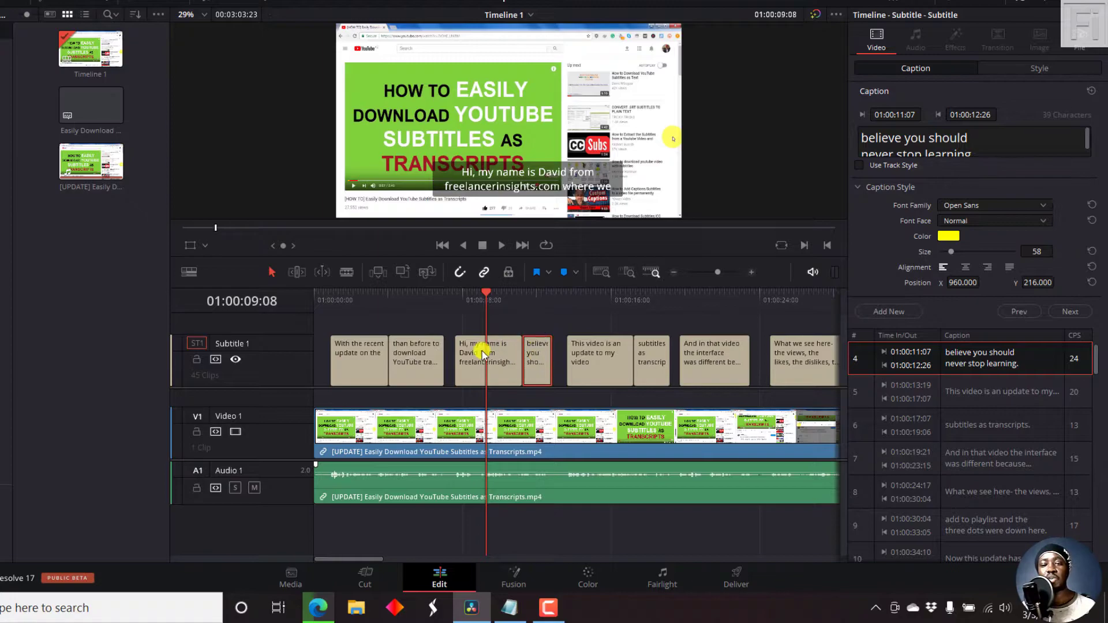
left_click(499, 365)
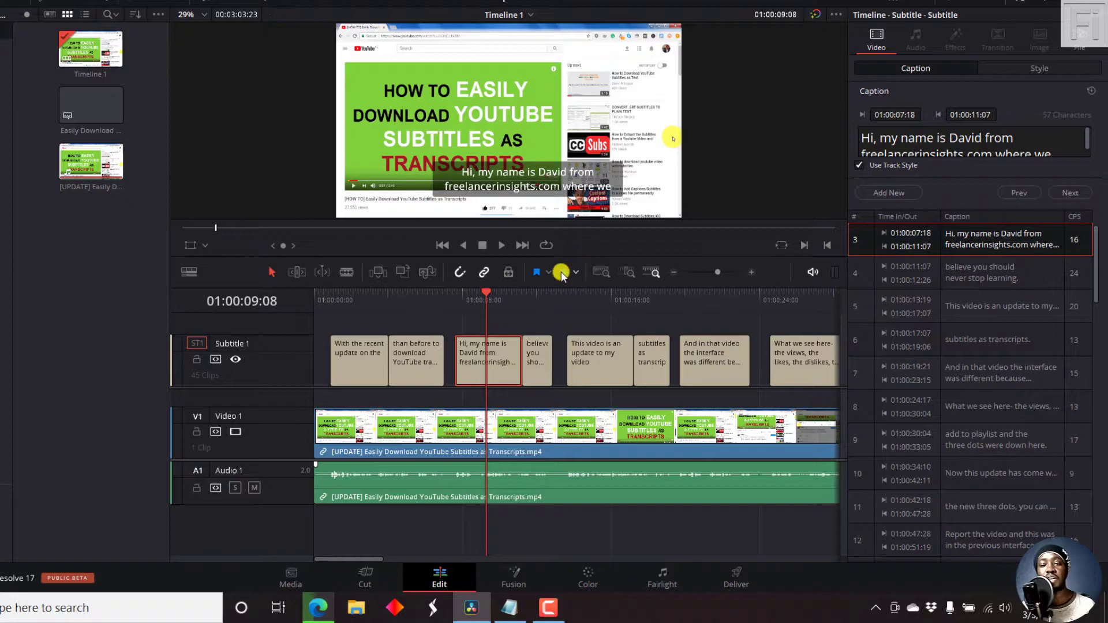
left_click(535, 297)
left_click(536, 372)
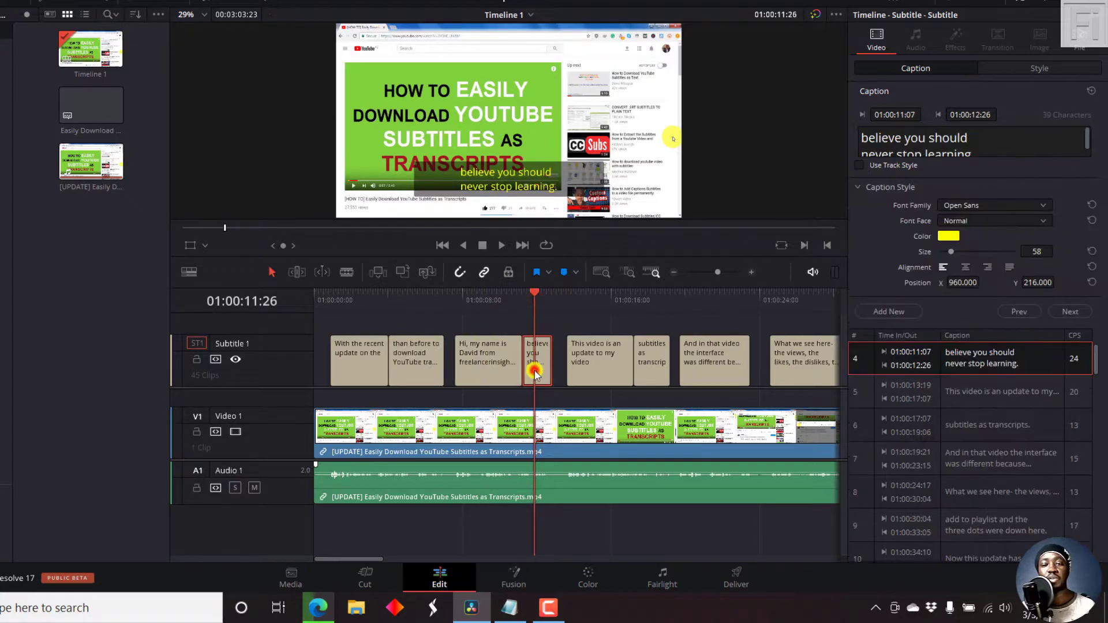
Step: Center-align the yellow caption and raise its Position Y to 924
left_click(966, 269)
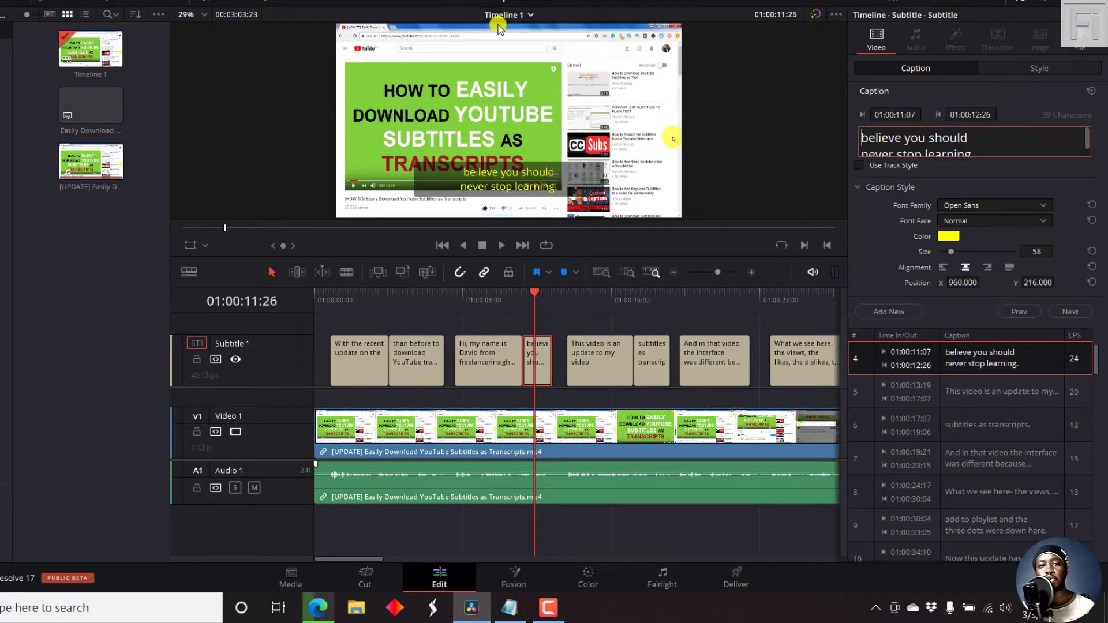
left_click_drag(1036, 283, 890, 248)
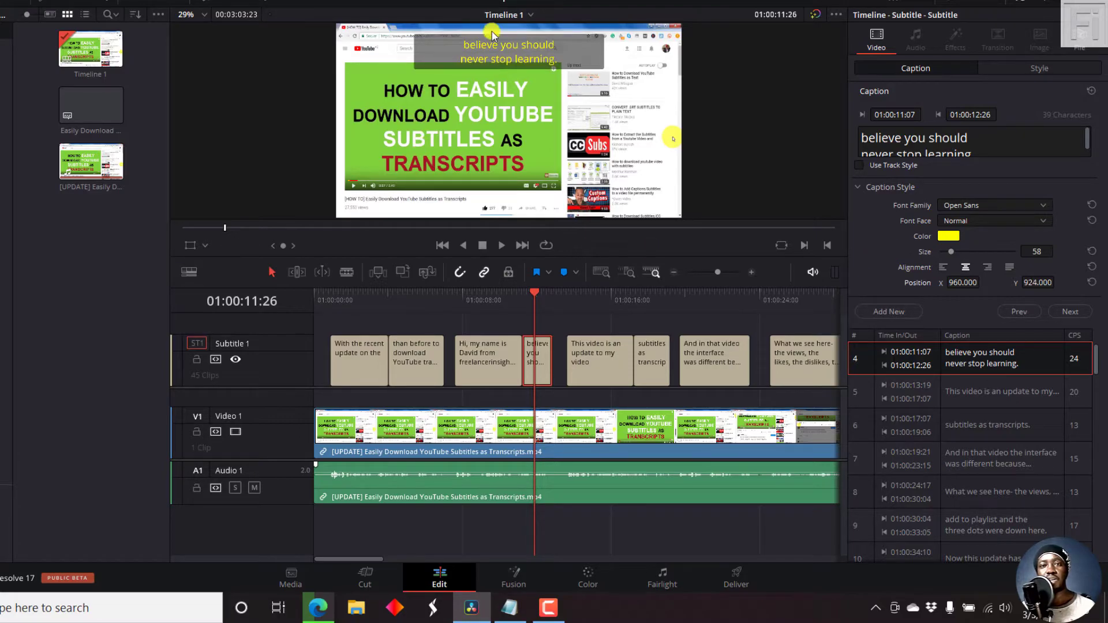
left_click(486, 295)
left_click(499, 352)
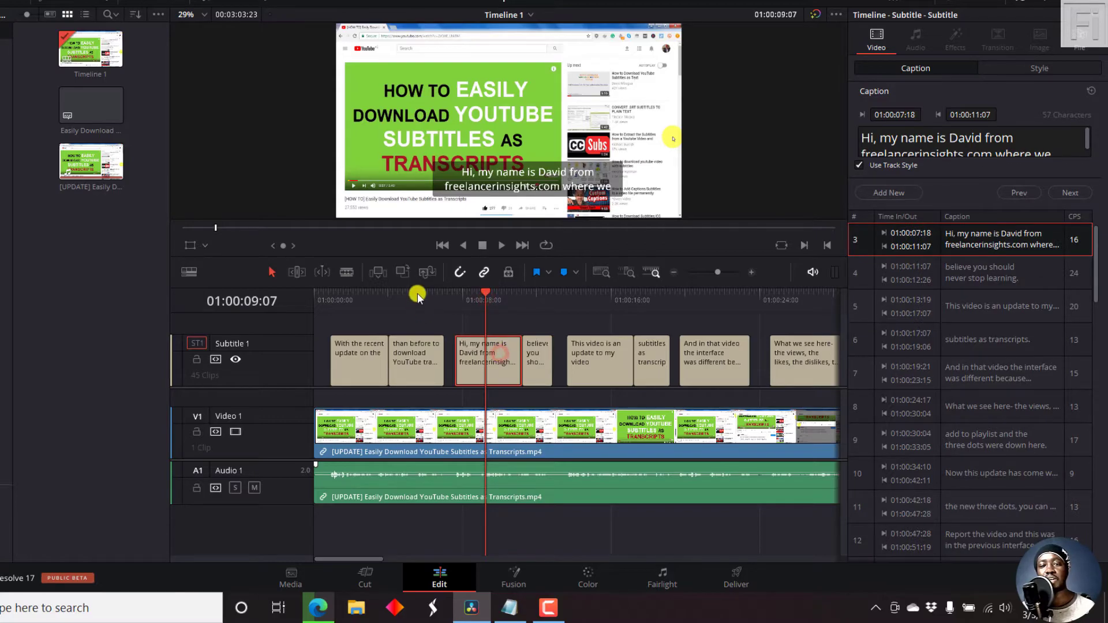
left_click(417, 295)
left_click(408, 354)
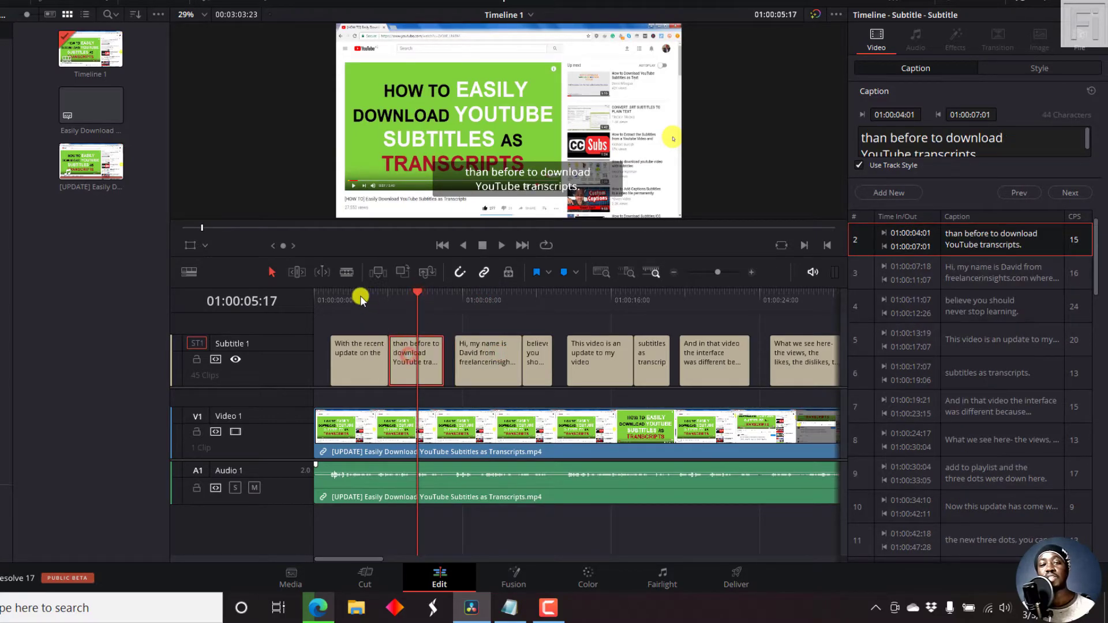
left_click(361, 295)
left_click(356, 359)
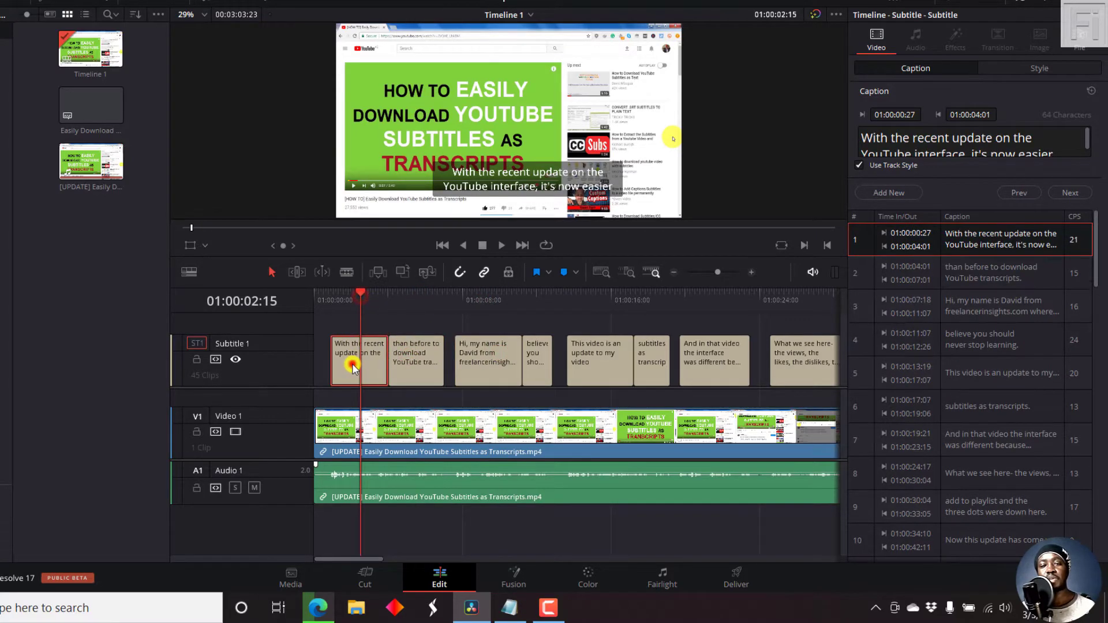
left_click(486, 298)
left_click(487, 346)
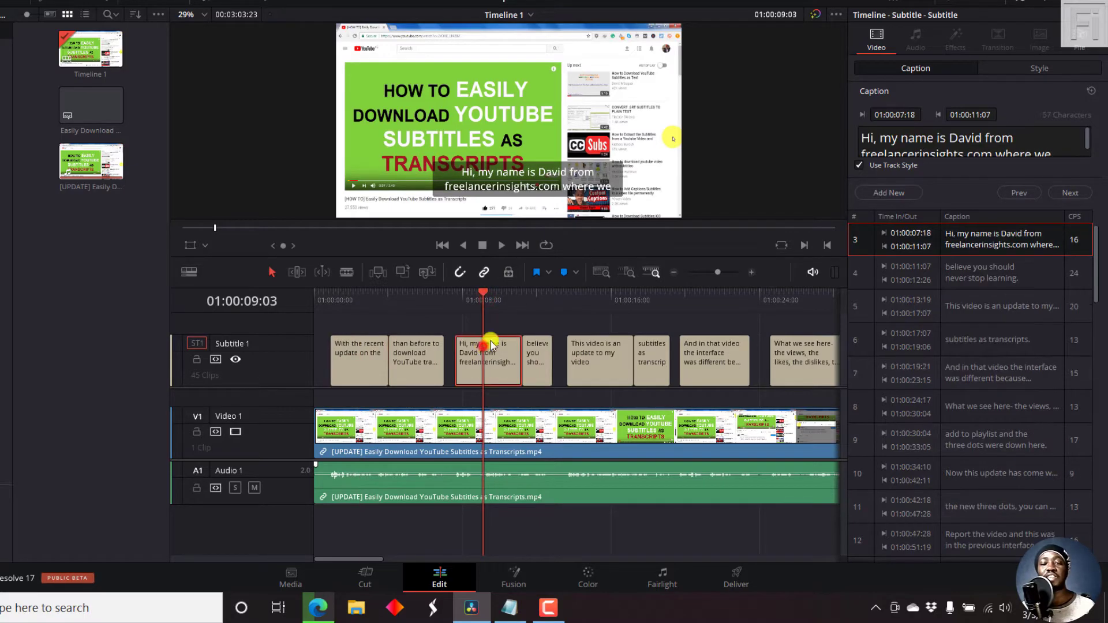
left_click(545, 298)
left_click(535, 295)
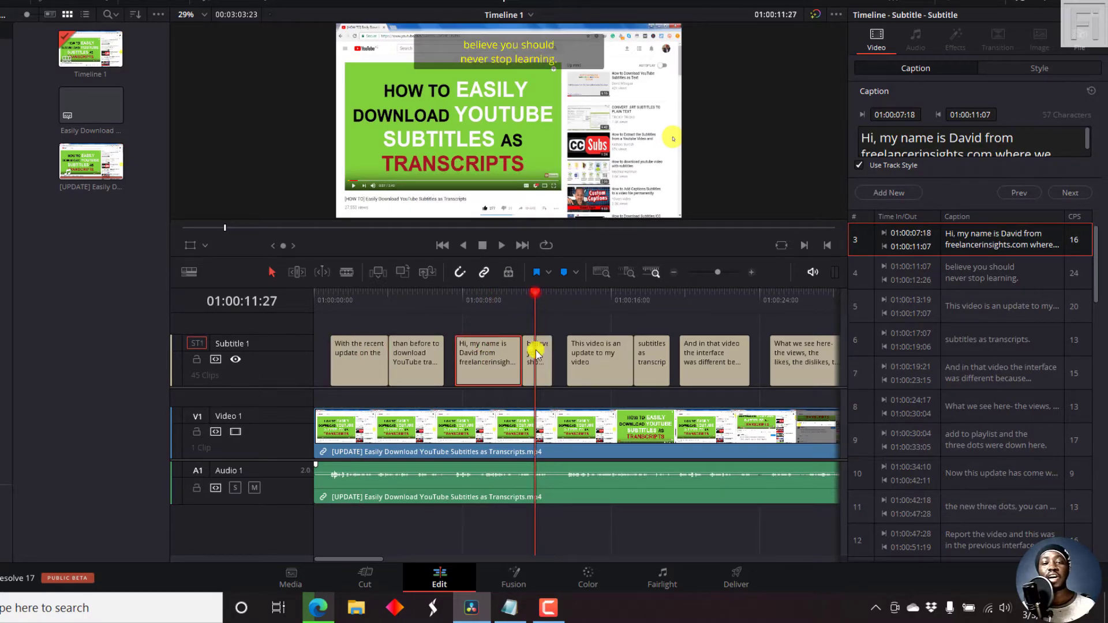
left_click(536, 352)
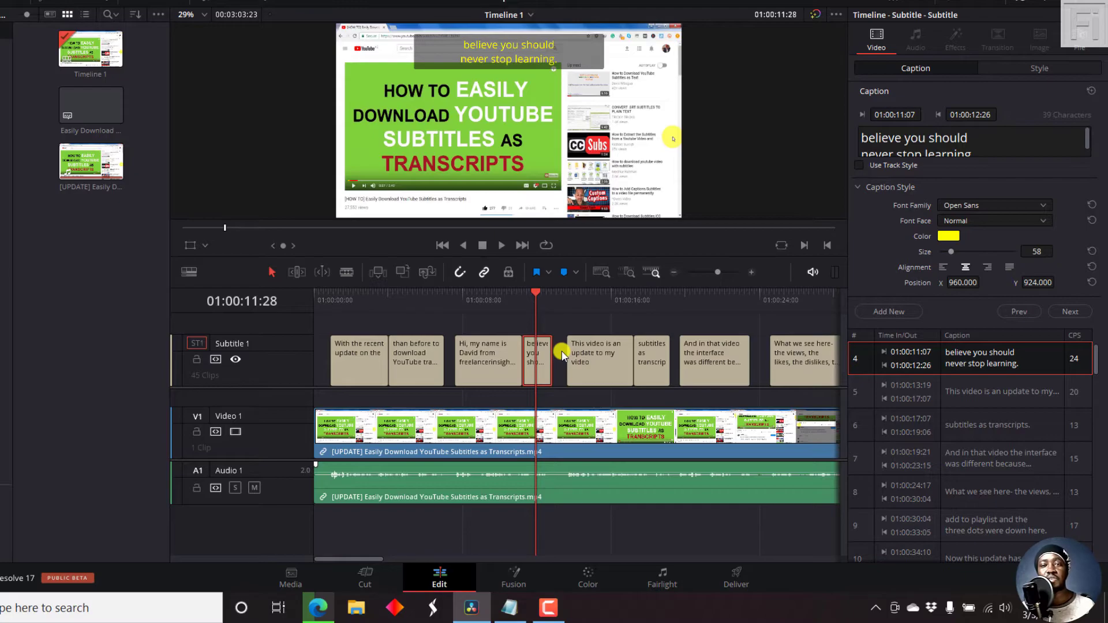
left_click(321, 615)
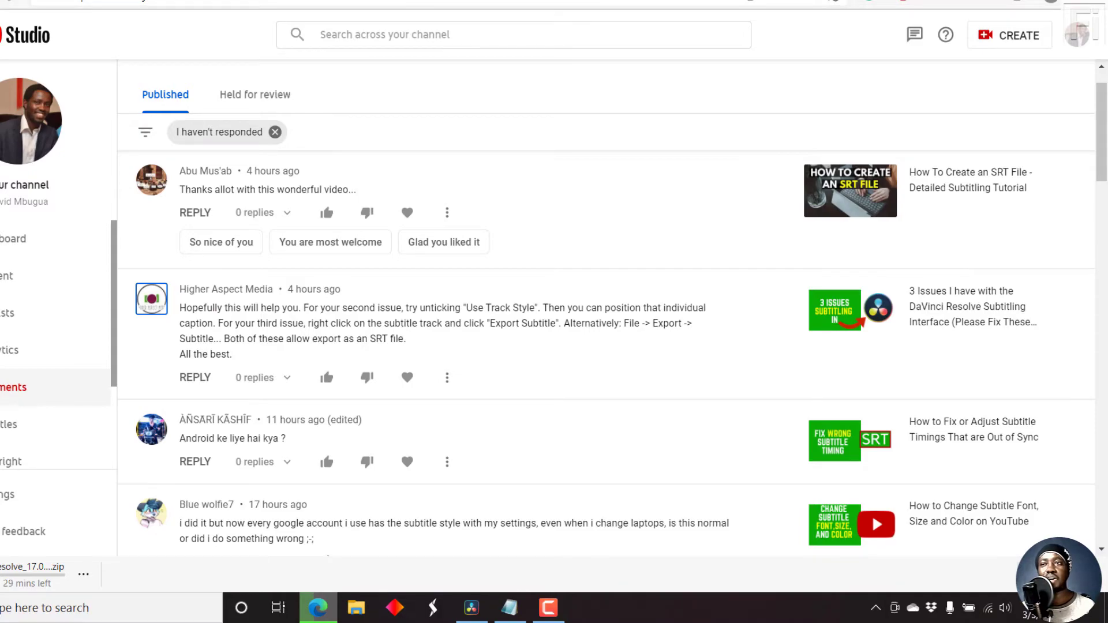
key("alt+Tab")
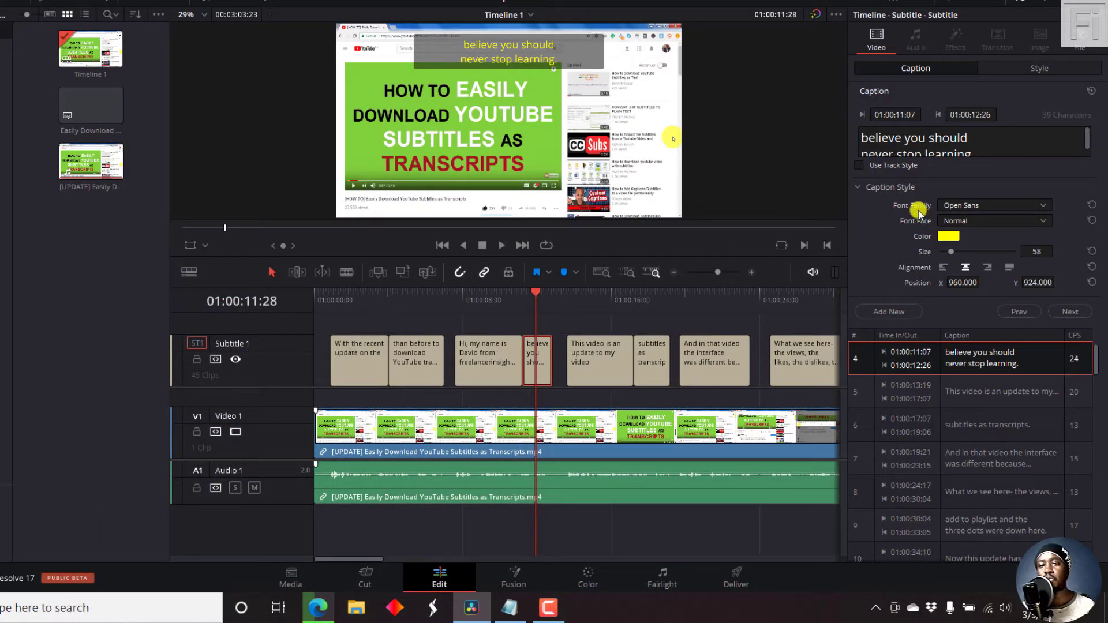